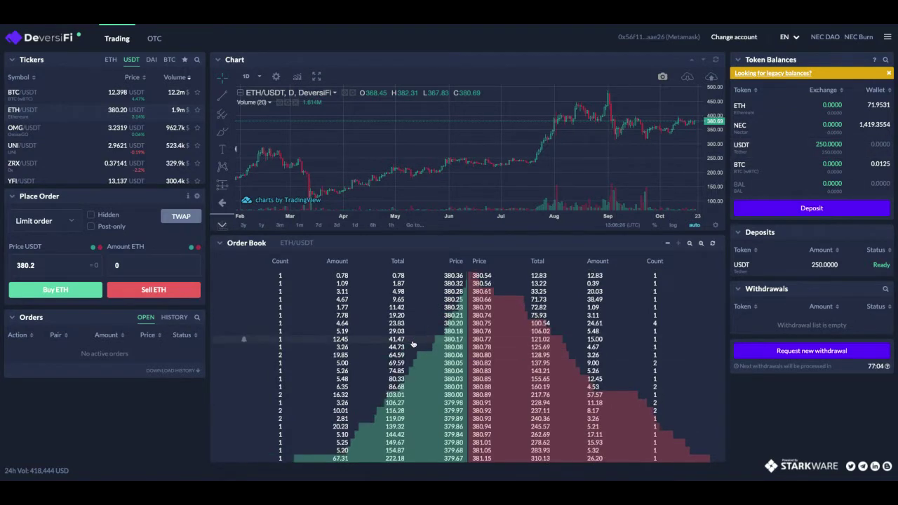
Start a new TWAP order on the Buy ETH side with order type Limit order.
click(186, 217)
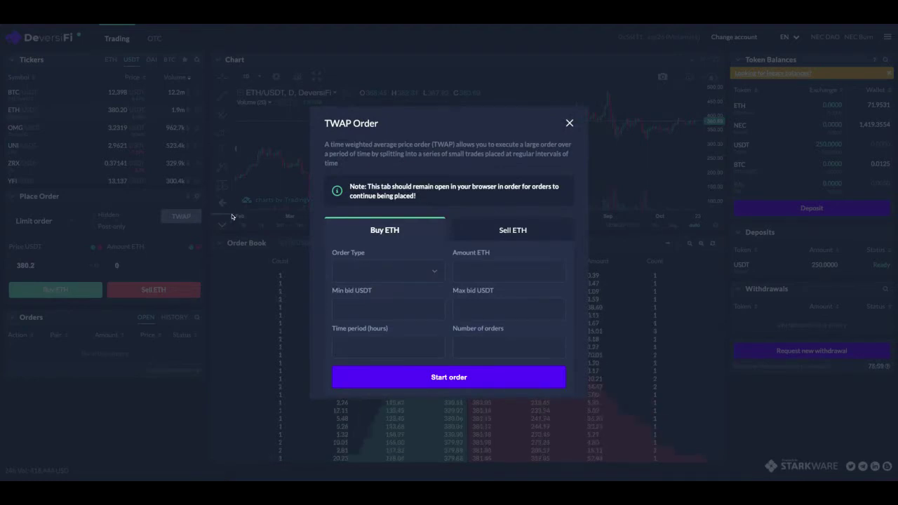
scroll(422, 242, down, 2)
scroll(422, 242, up, 2)
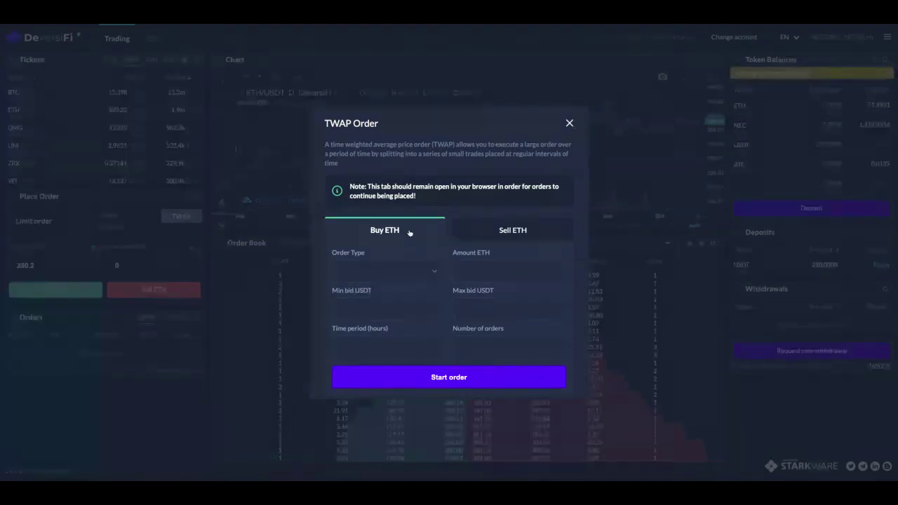
scroll(410, 233, down, 1)
click(406, 252)
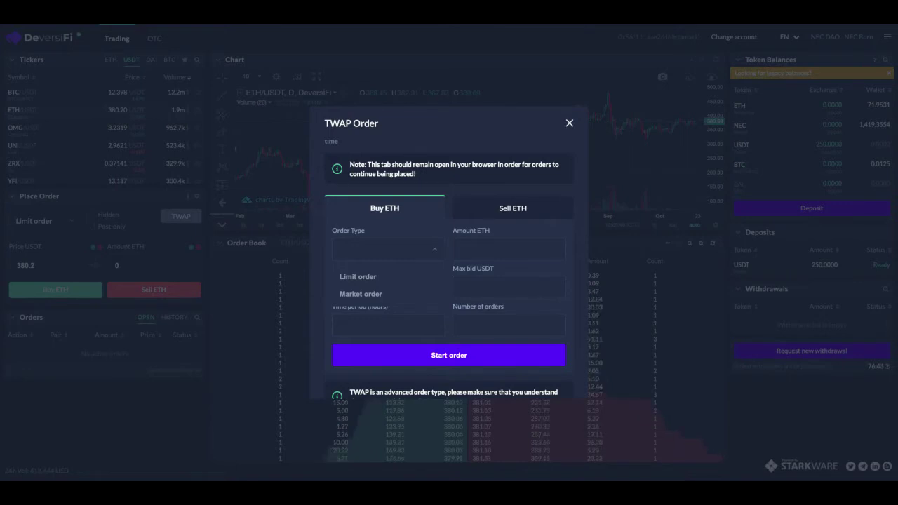
click(371, 278)
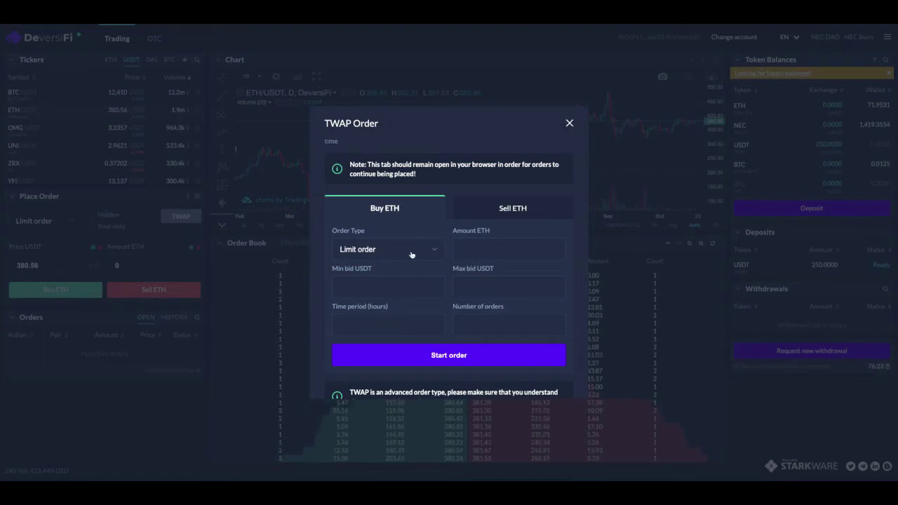
Enter an amount of 0.5 ETH, a 100 USDT minimum bid and a 400 USDT maximum bid.
click(493, 246)
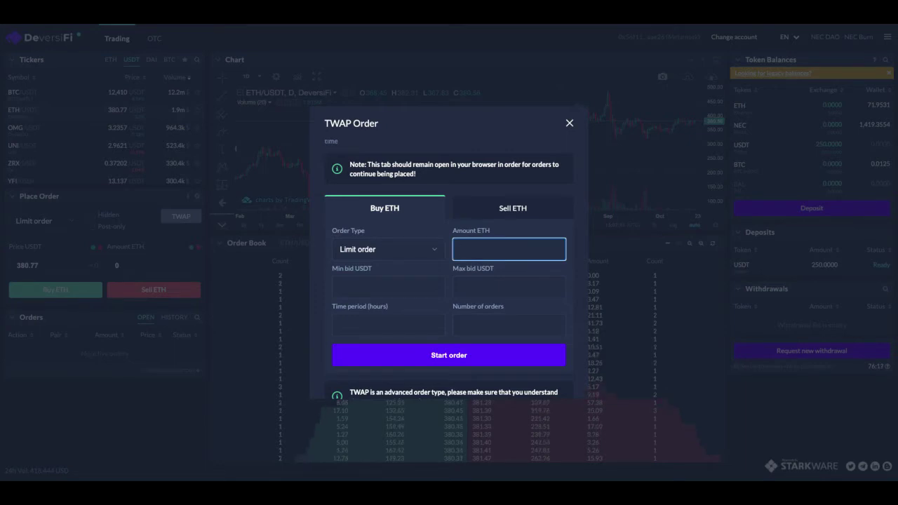
text(10.5)
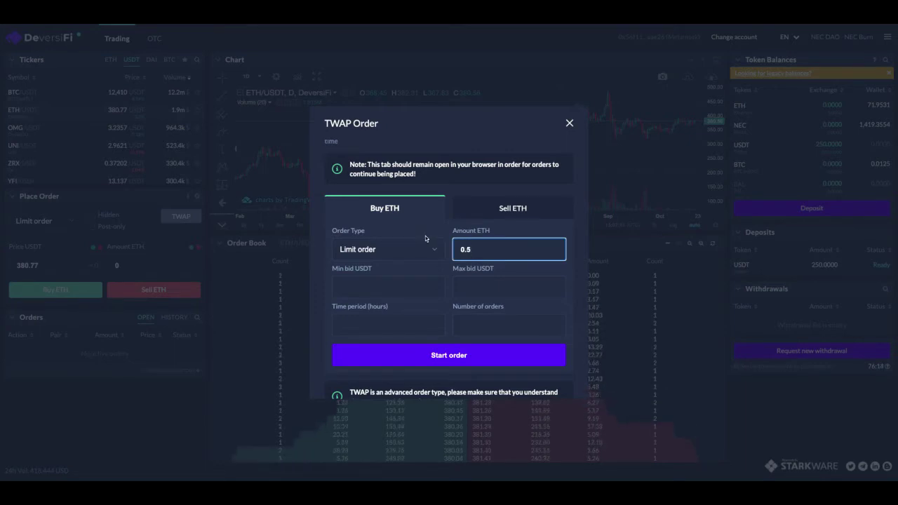
scroll(425, 235, down, 1)
click(404, 268)
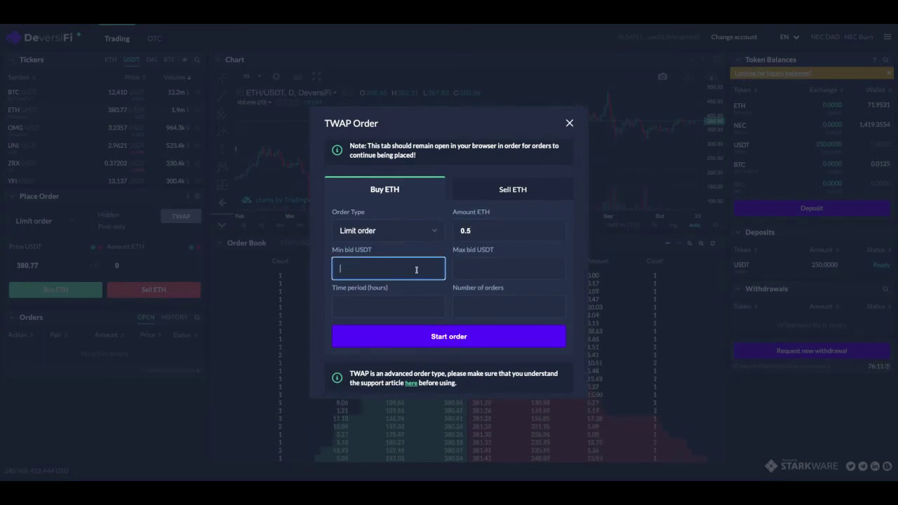
text(100)
click(499, 274)
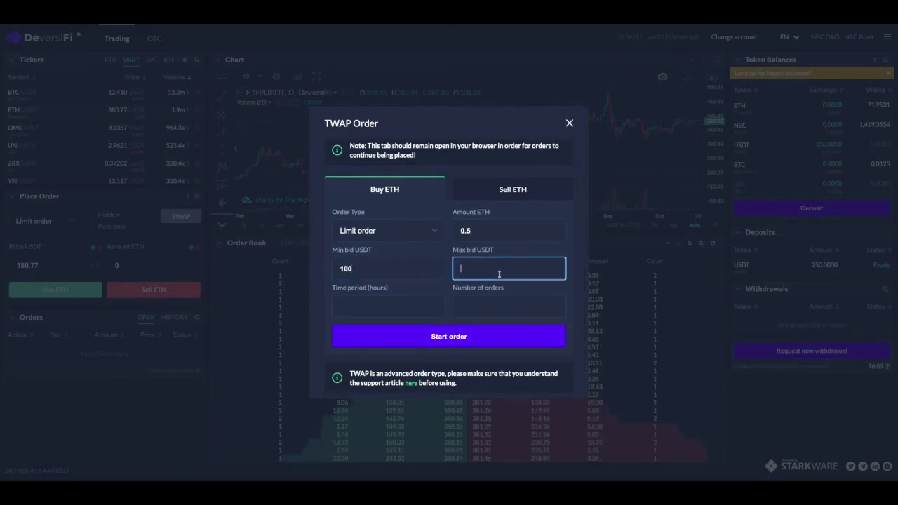
text(400)
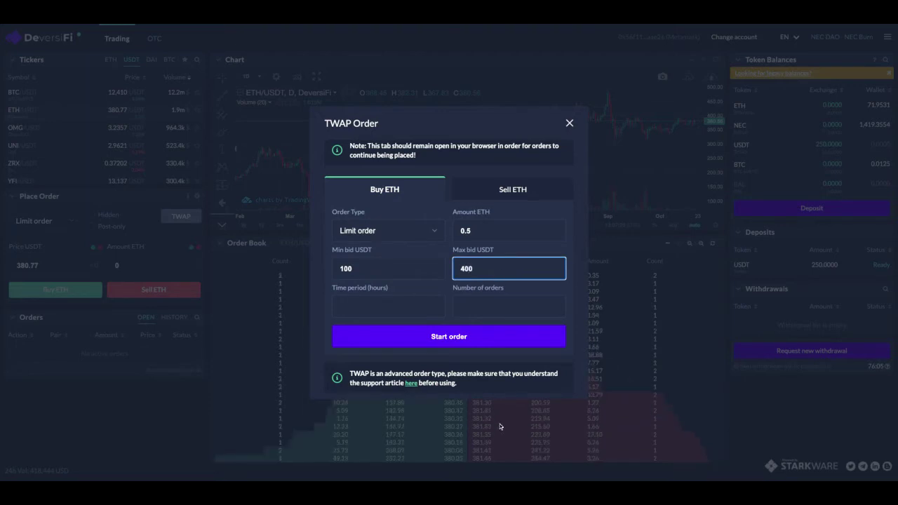
click(424, 258)
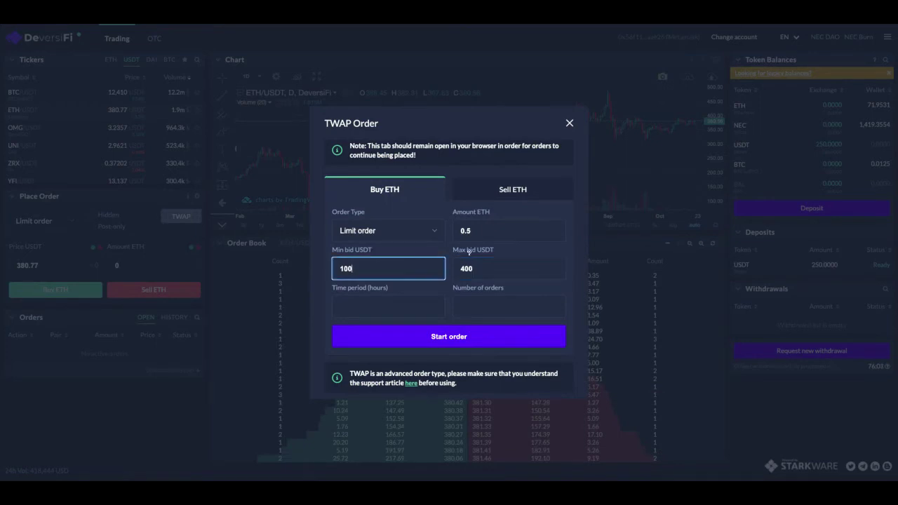
click(520, 258)
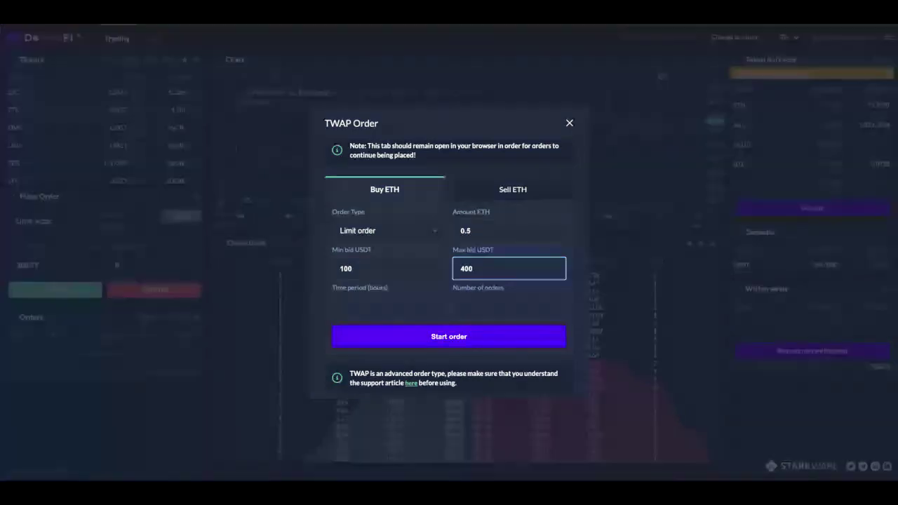
Set the time period to 0.1 hours and the number of orders to 4.
click(403, 308)
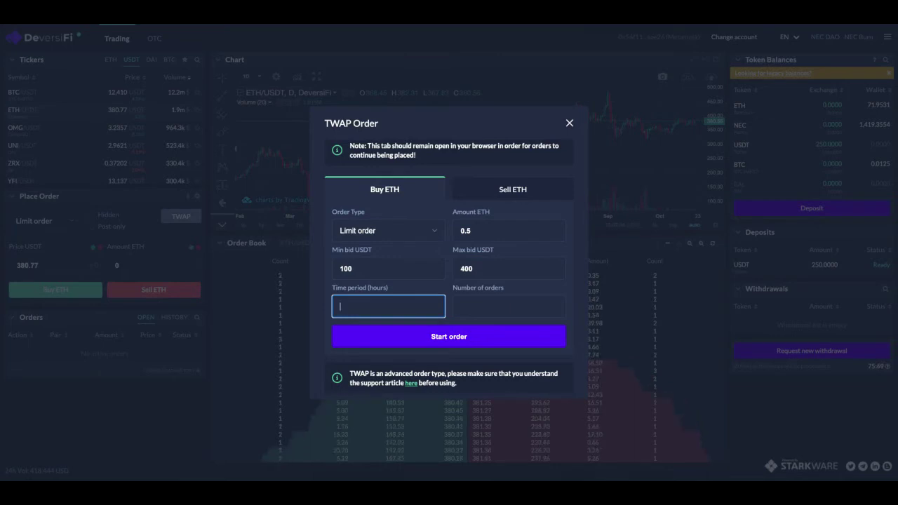
text(0.1)
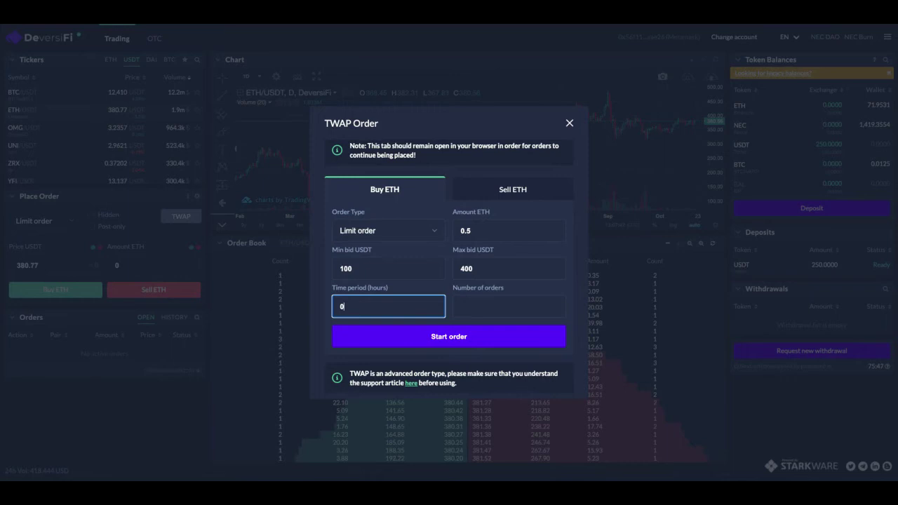
click(509, 306)
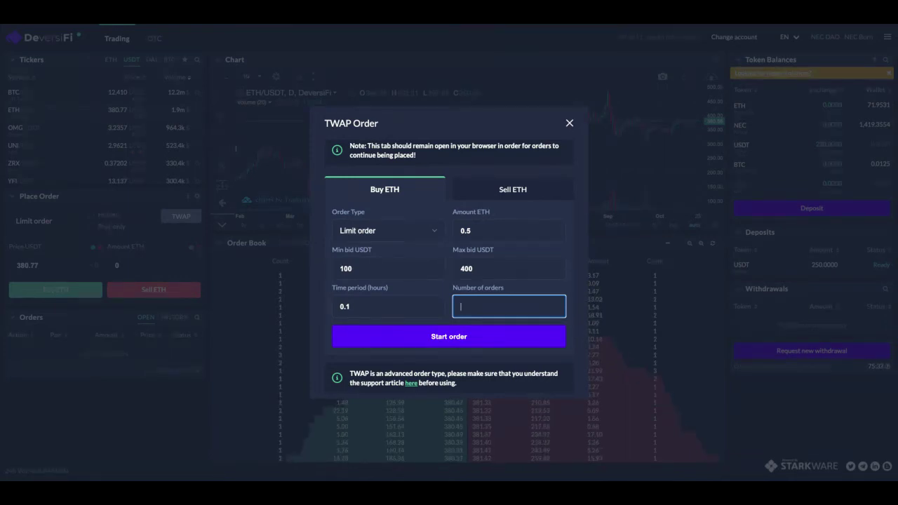
text(3)
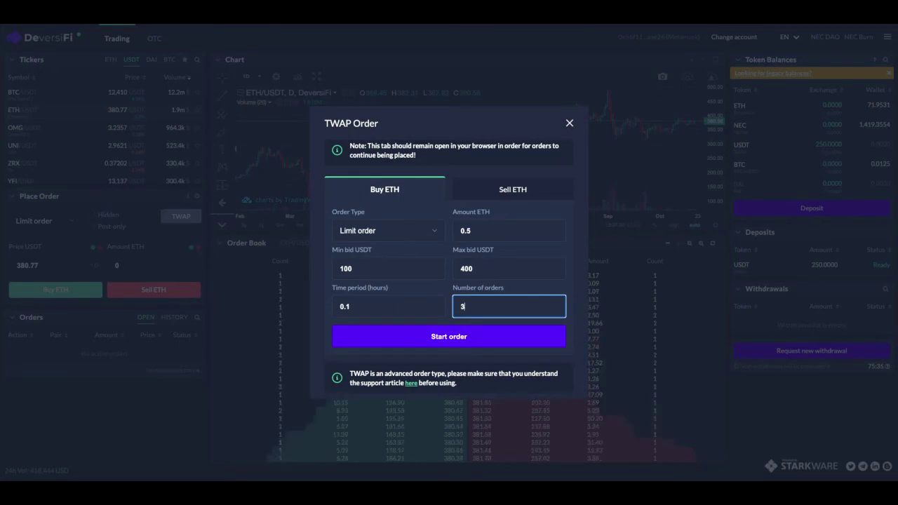
key(BackSpace)
text(4)
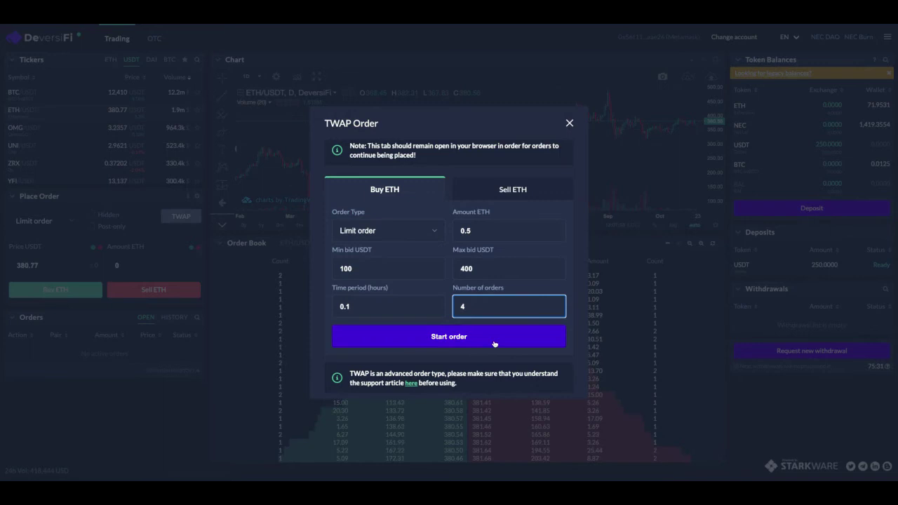
scroll(483, 317, down, 1)
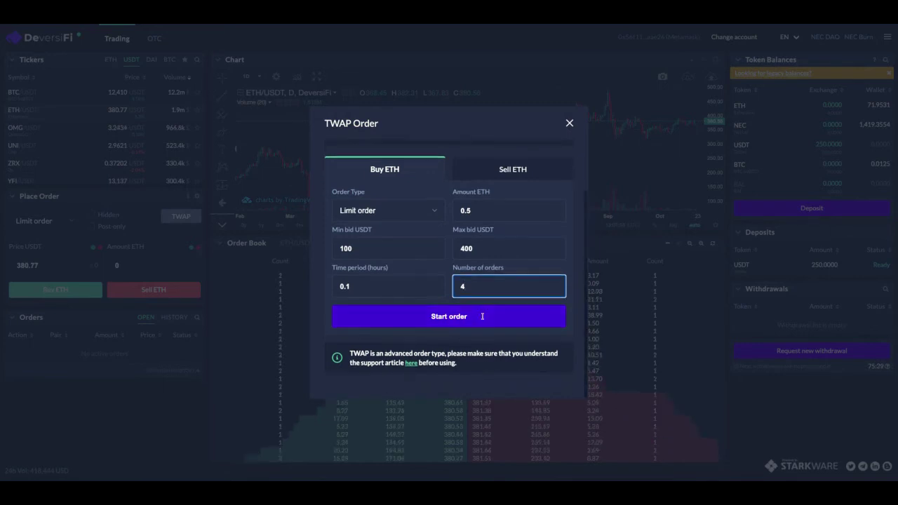
scroll(482, 315, up, 2)
scroll(481, 316, down, 1)
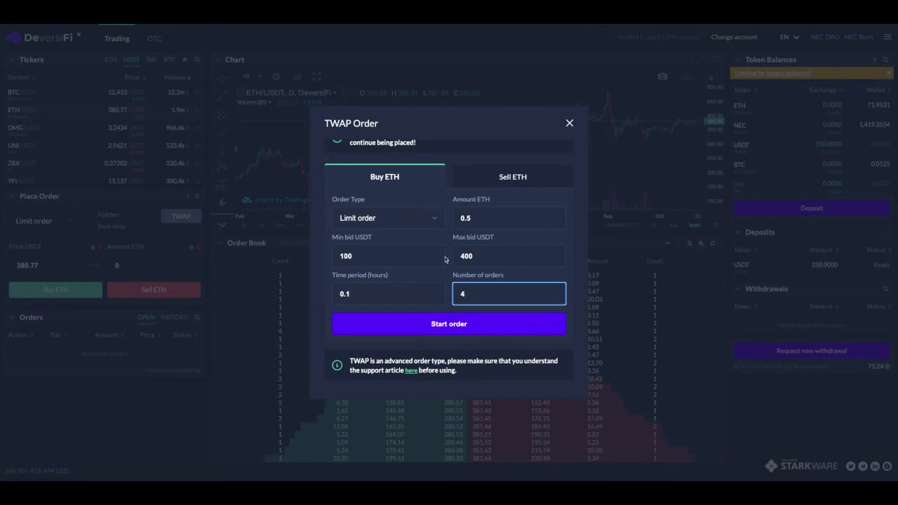
scroll(461, 353, up, 1)
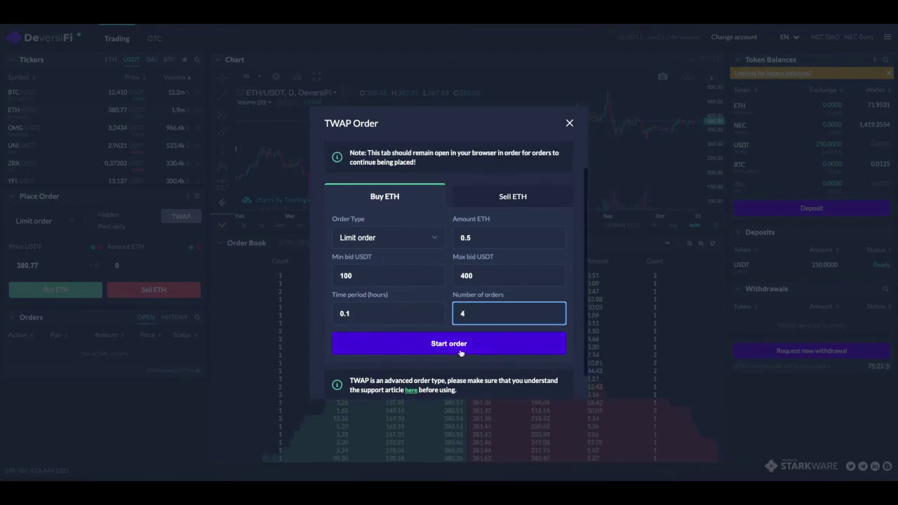
Start the TWAP buy, check its first 0.125 ETH fill in History, then pause and resume it.
click(469, 346)
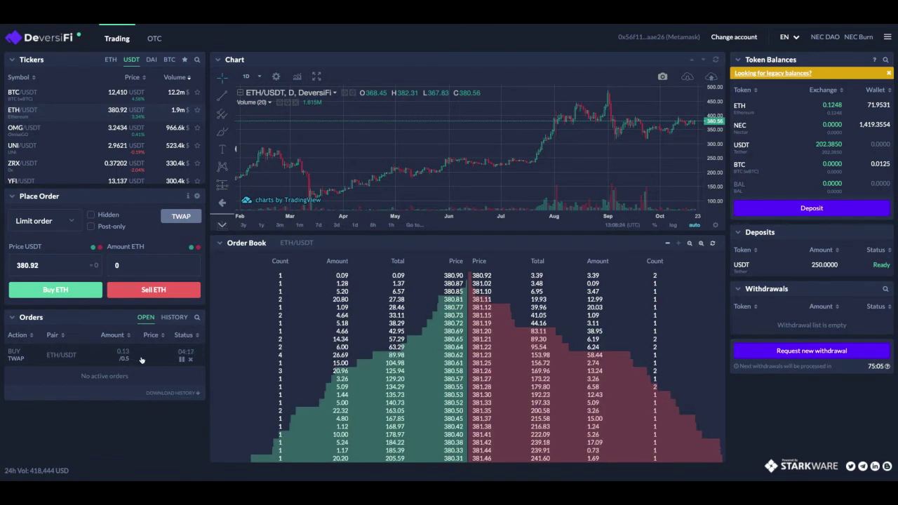
click(174, 318)
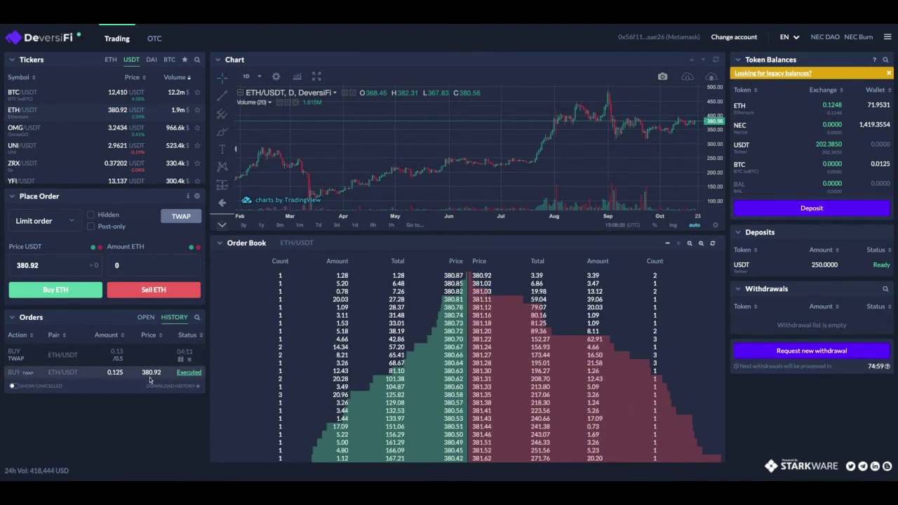
click(147, 317)
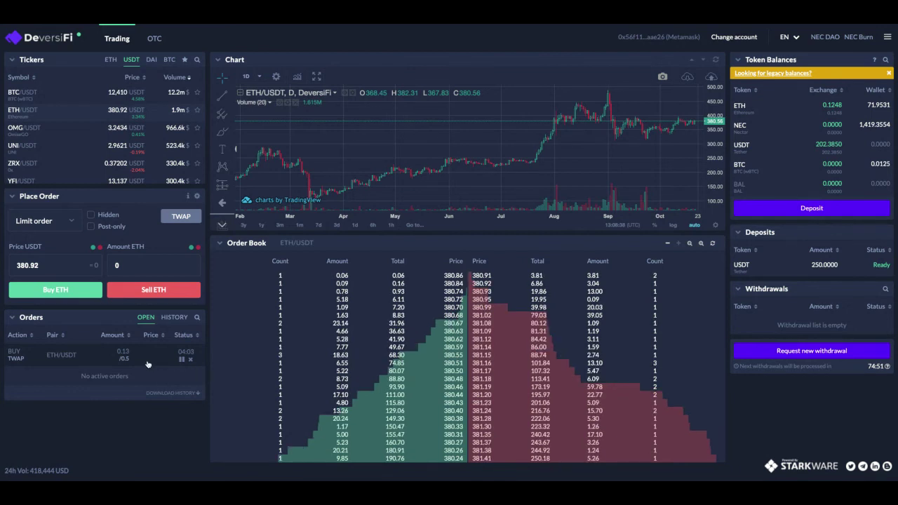
click(182, 359)
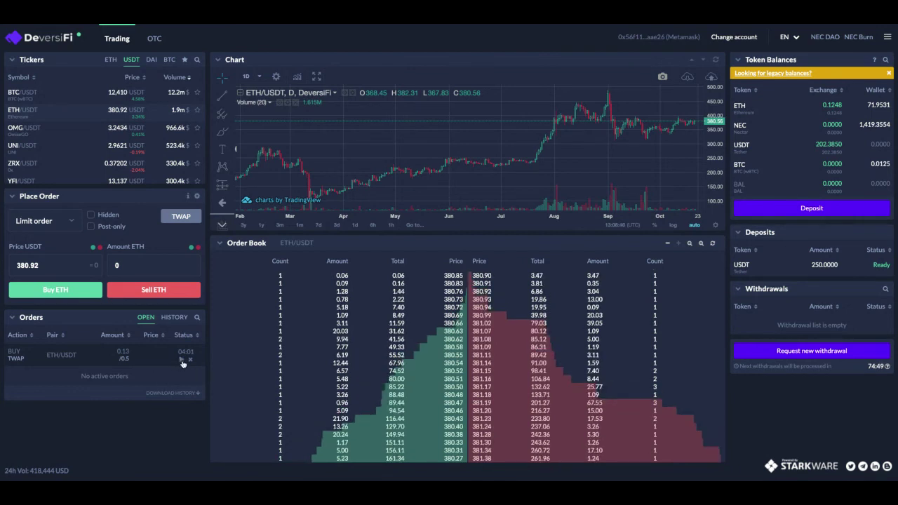
click(181, 360)
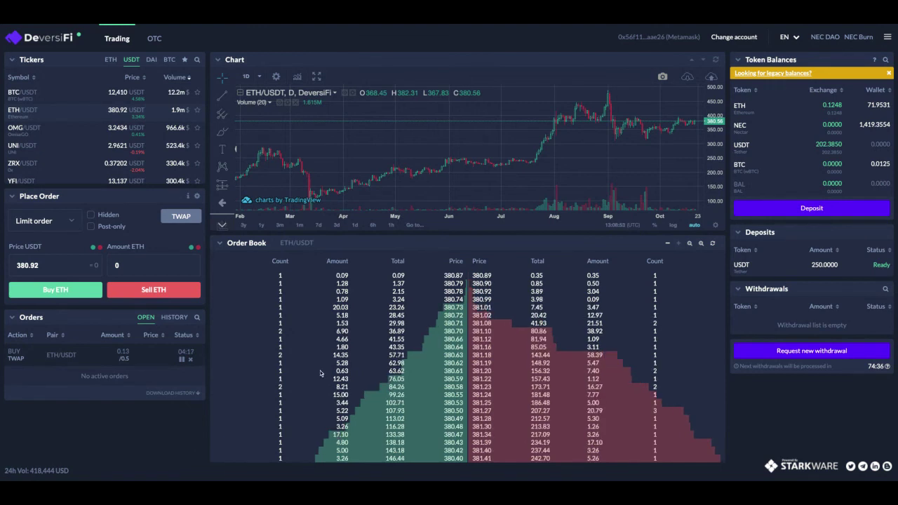
Reload the page and choose Yes to resume the running TWAP buy, now 0.25 ETH filled.
key(F5)
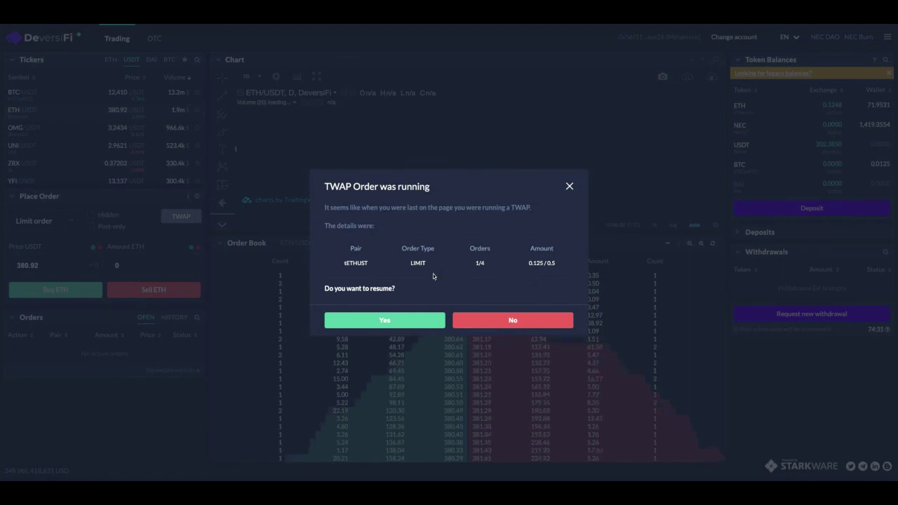
click(383, 319)
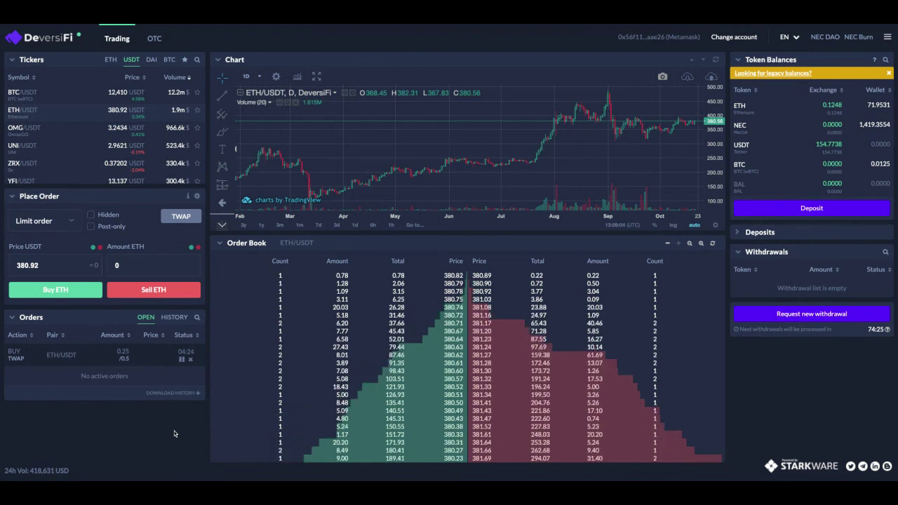
Cancel the BUY TWAP order and view the two executed 0.125 ETH buys in History.
click(190, 361)
click(175, 318)
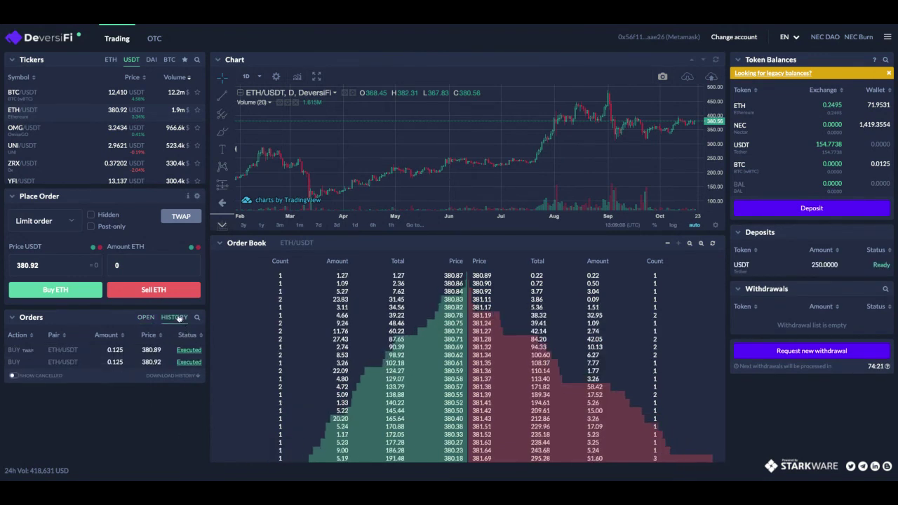